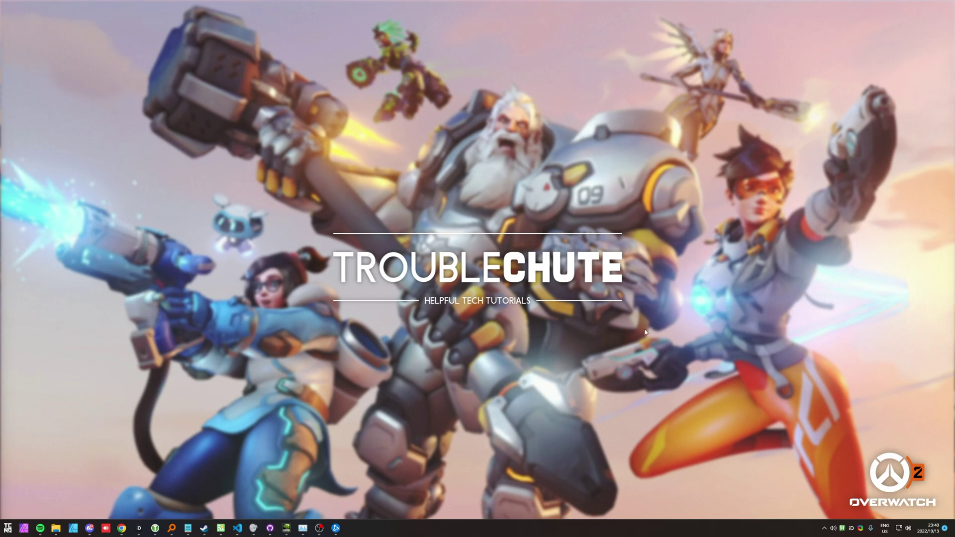
Search the Start menu for 'sound'
key("super")
type("sound")
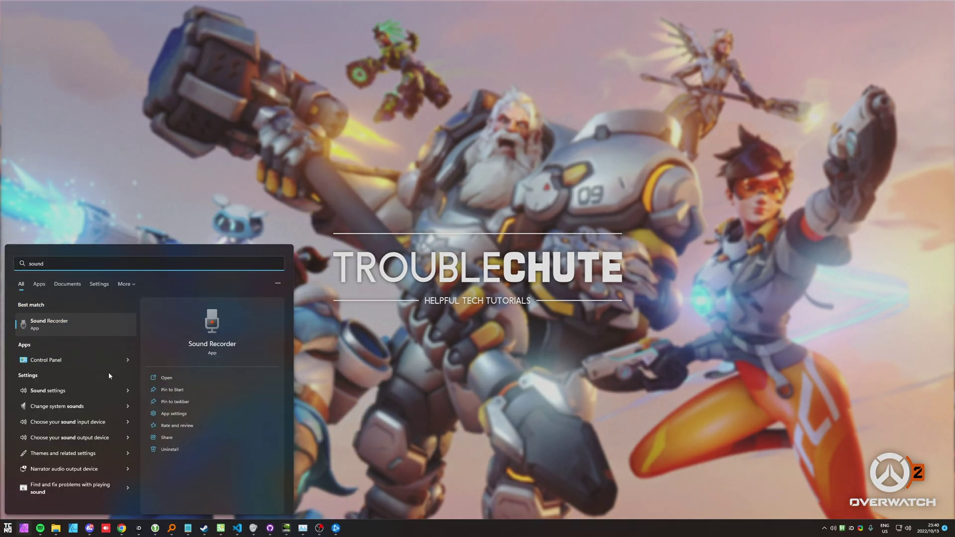
Open the classic Sound dialog's Playback list and review the Output 1/2 and Output 3/4 device options
left_click(73, 409)
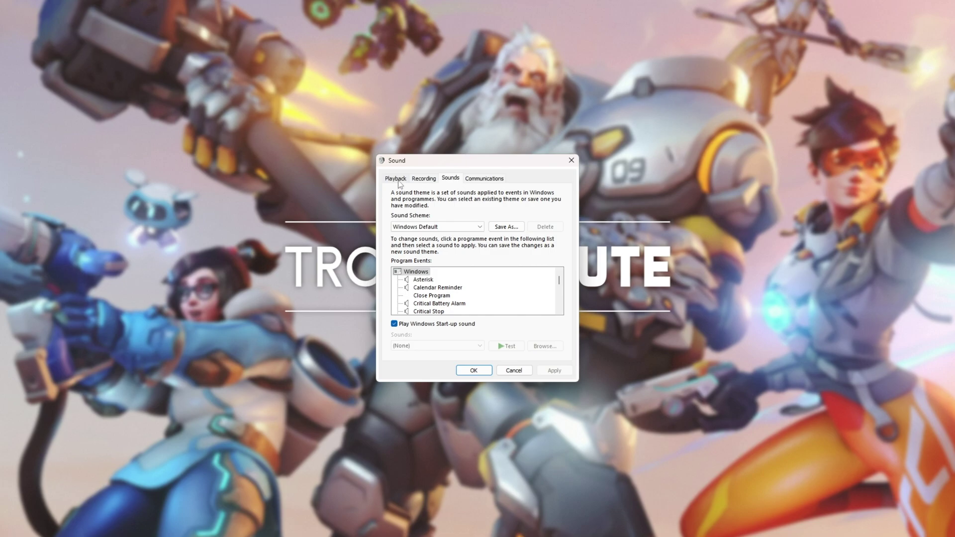
left_click(398, 180)
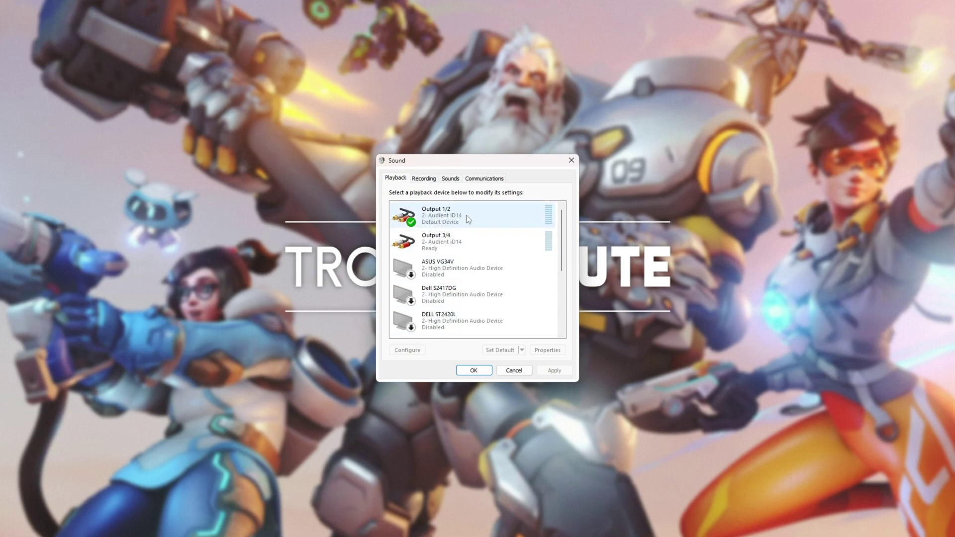
left_click(527, 215)
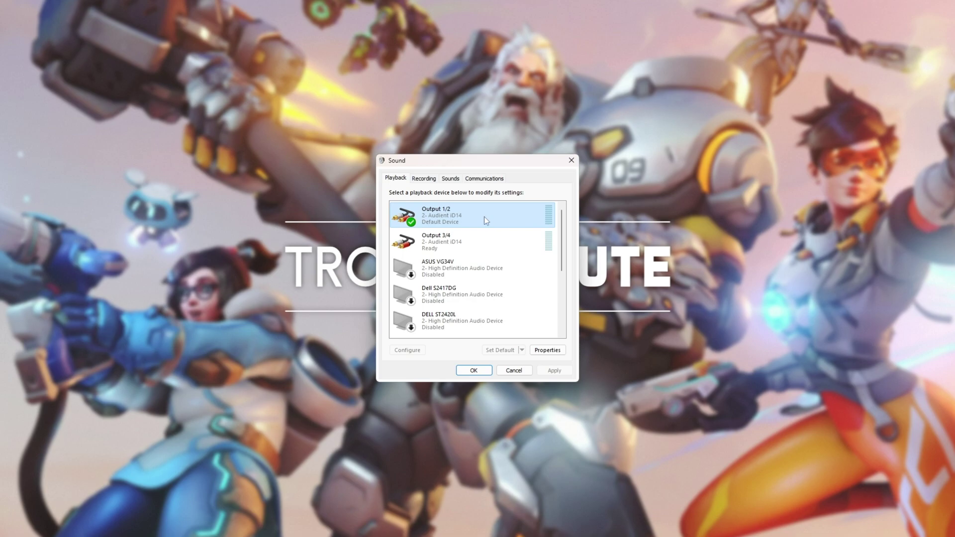
right_click(468, 243)
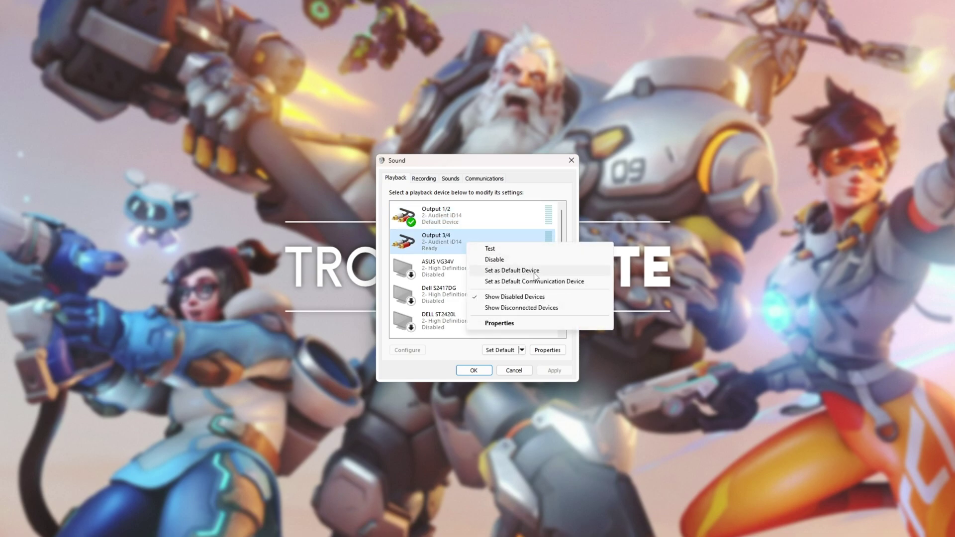
left_click(466, 234)
right_click(467, 236)
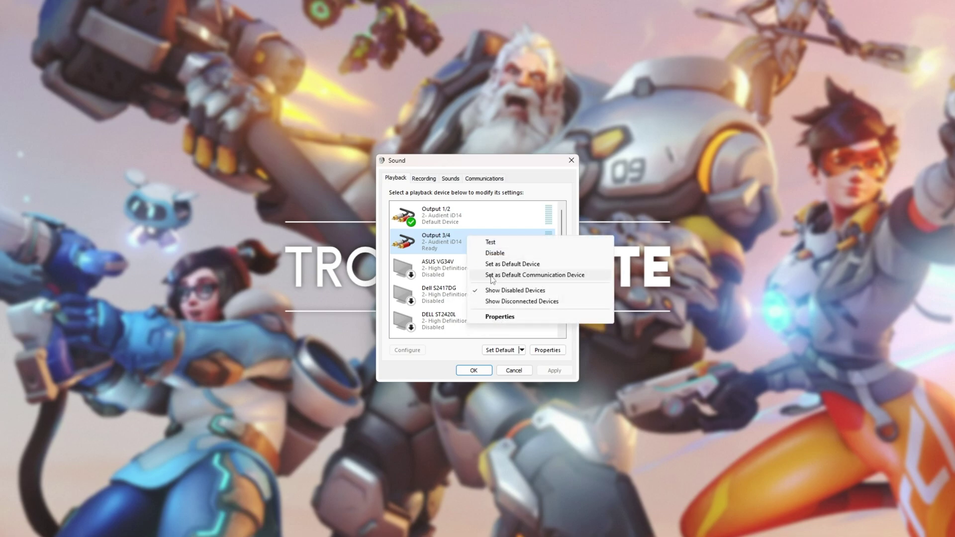
left_click(469, 220)
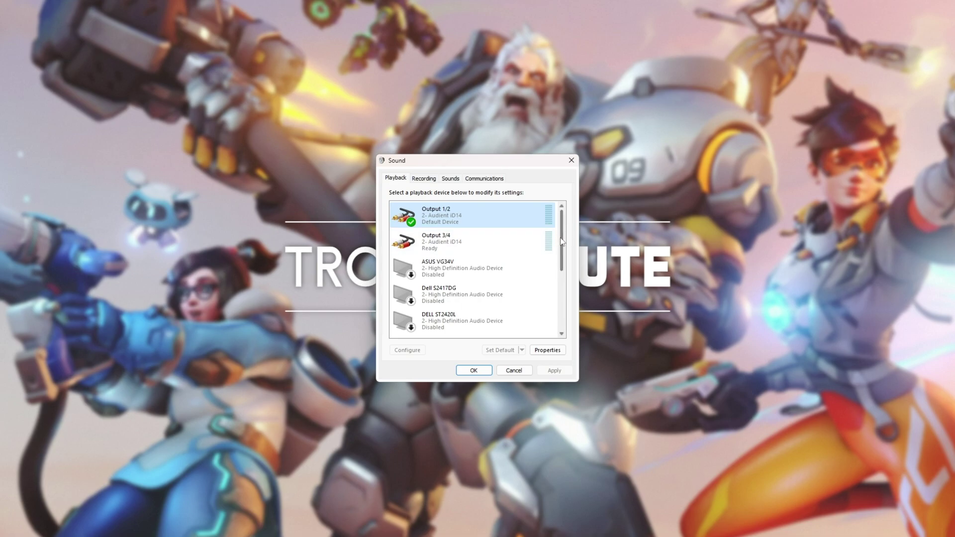
left_click_drag(562, 242, 565, 271)
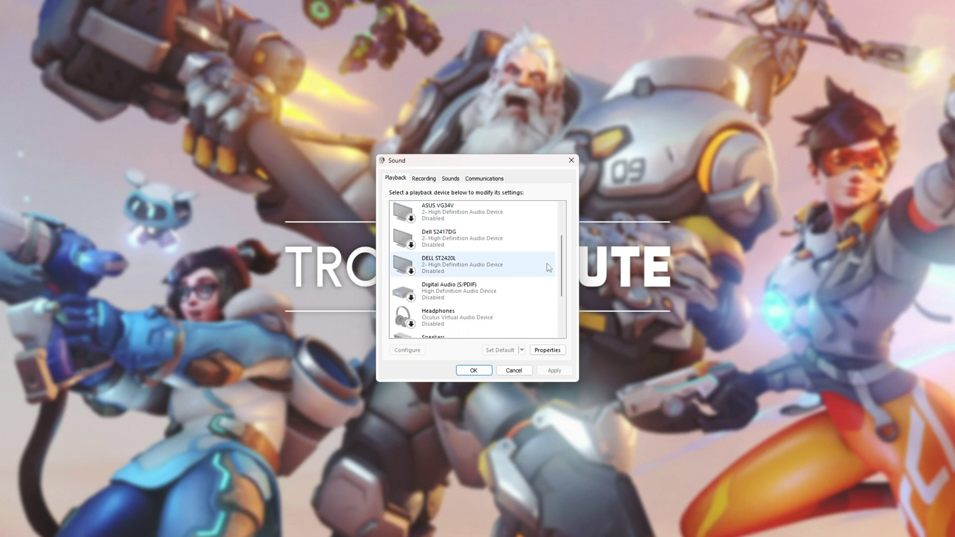
scroll(522, 259, "down", 3)
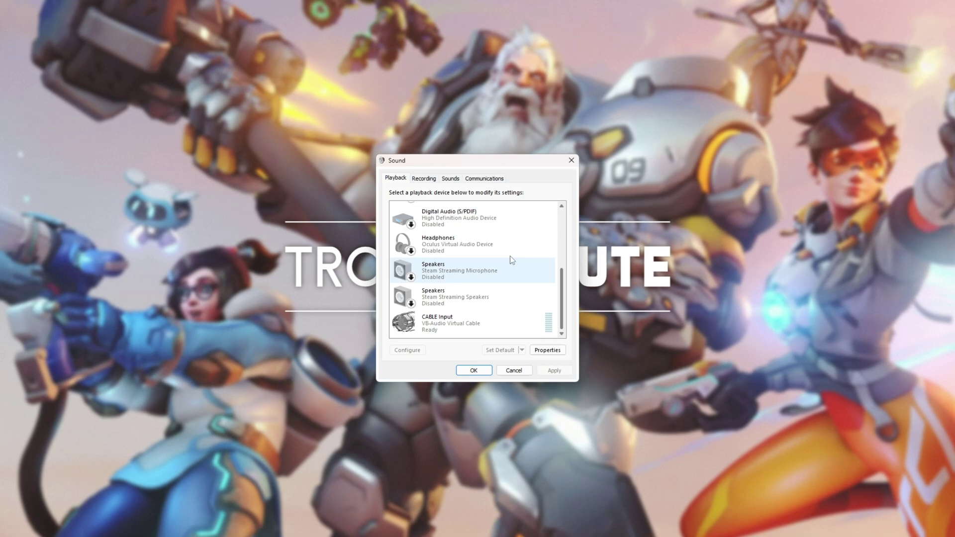
left_click(473, 252)
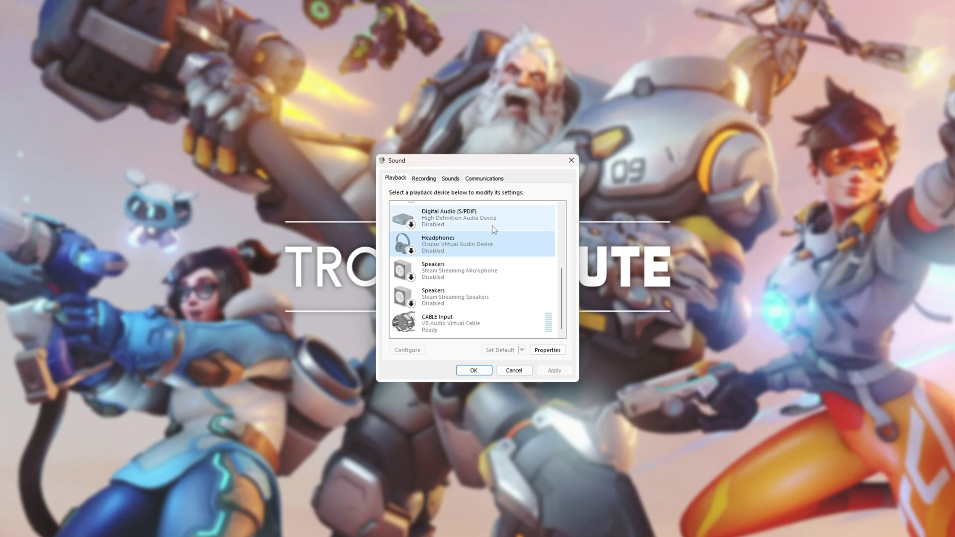
Disable the CABLE Input playback device
right_click(450, 242)
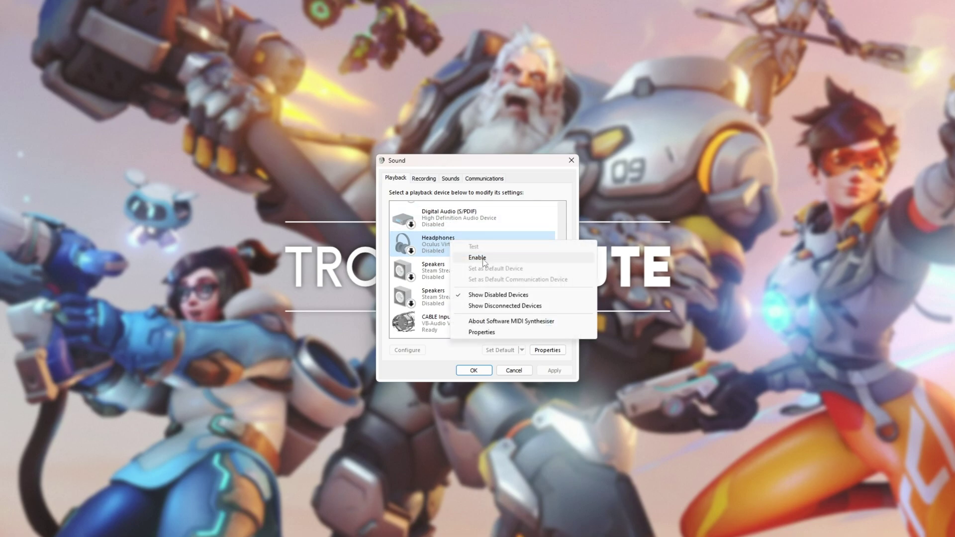
left_click(436, 255)
right_click(464, 321)
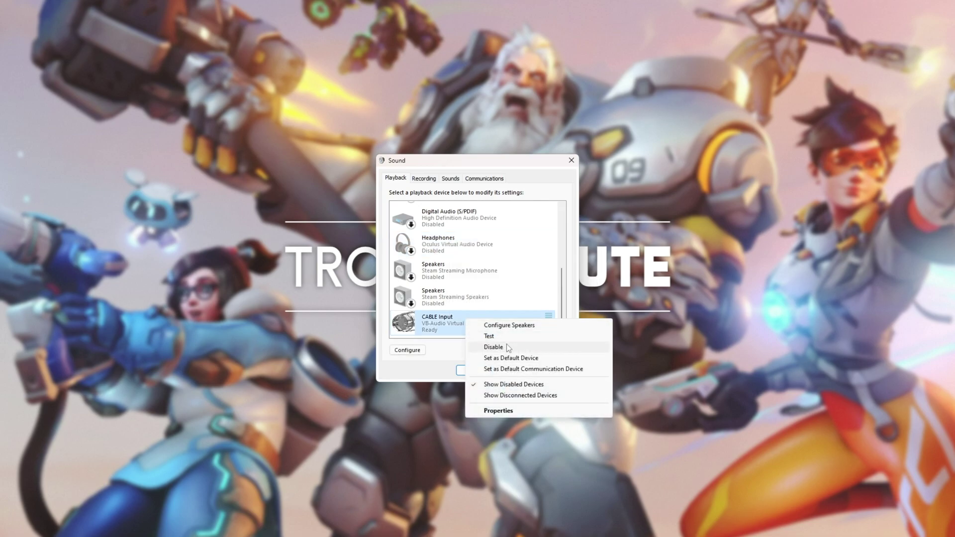
left_click(506, 347)
scroll(508, 305, "up", 5)
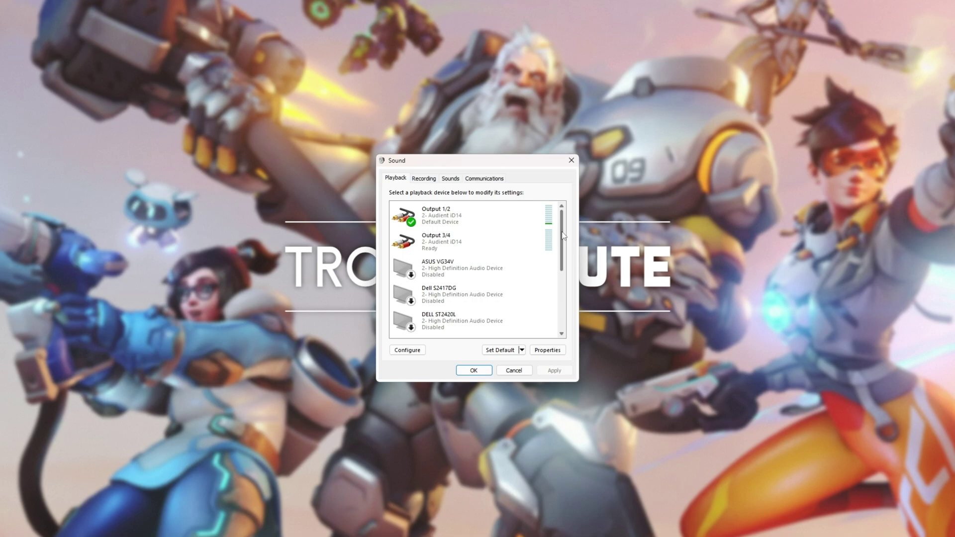
Check the Output 3/4 options, then reselect the Output 1/2 device
right_click(466, 250)
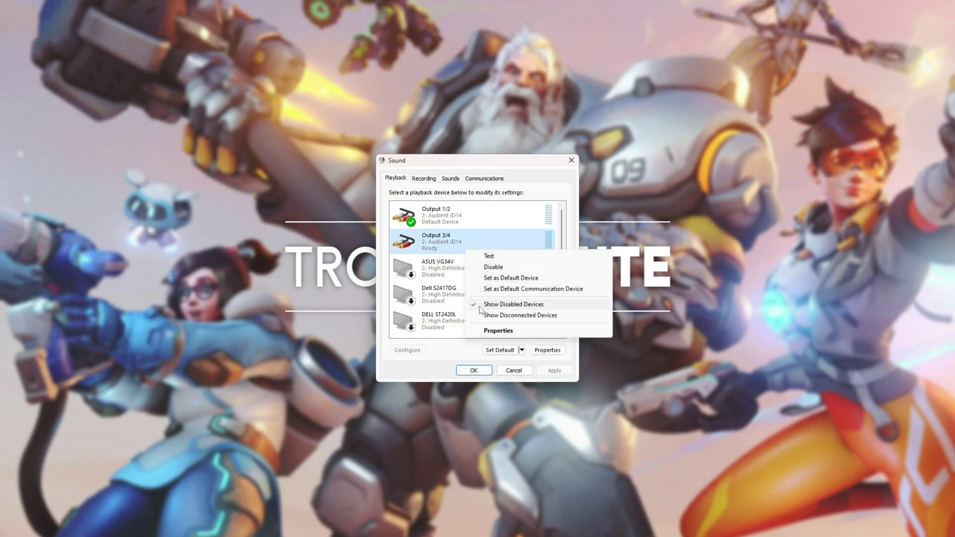
left_click(436, 276)
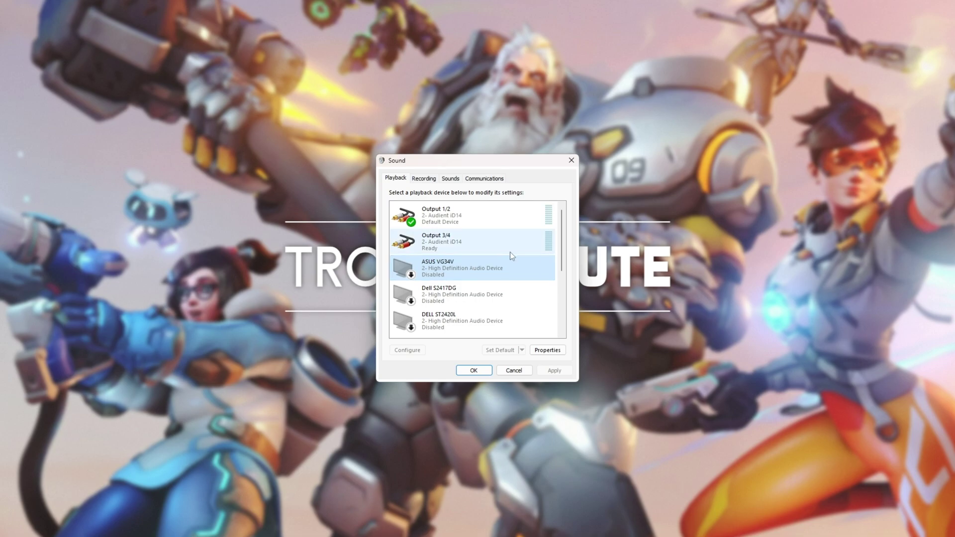
scroll(506, 253, "down", 1)
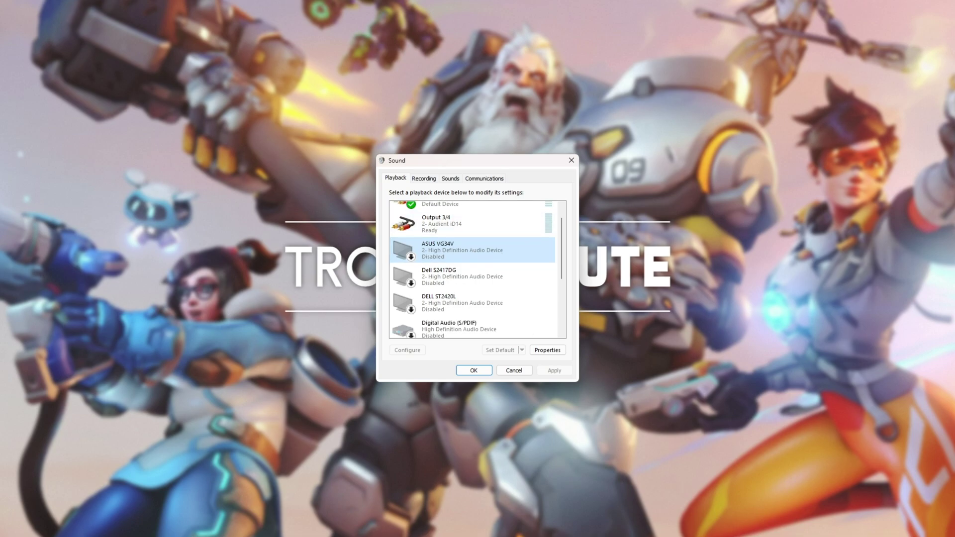
scroll(472, 269, "up", 1)
left_click(450, 212)
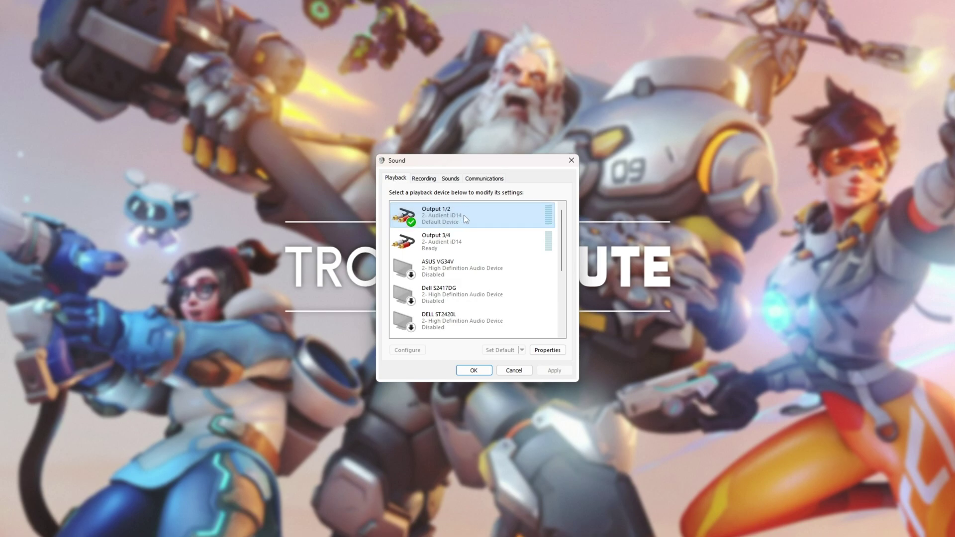
Keep the Output 1/2 default format at 2 channel, 24 bit, 96000 Hz and confirm its properties
right_click(459, 216)
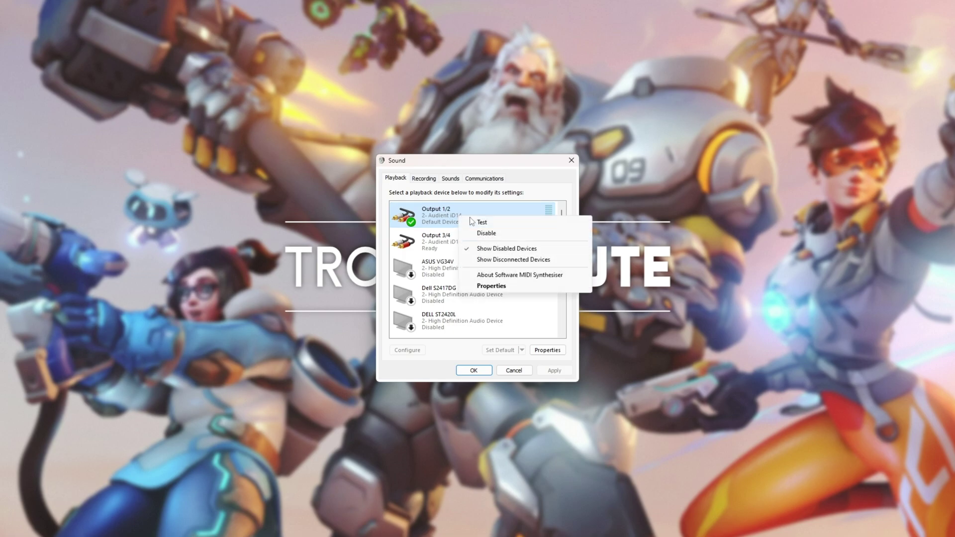
left_click(511, 285)
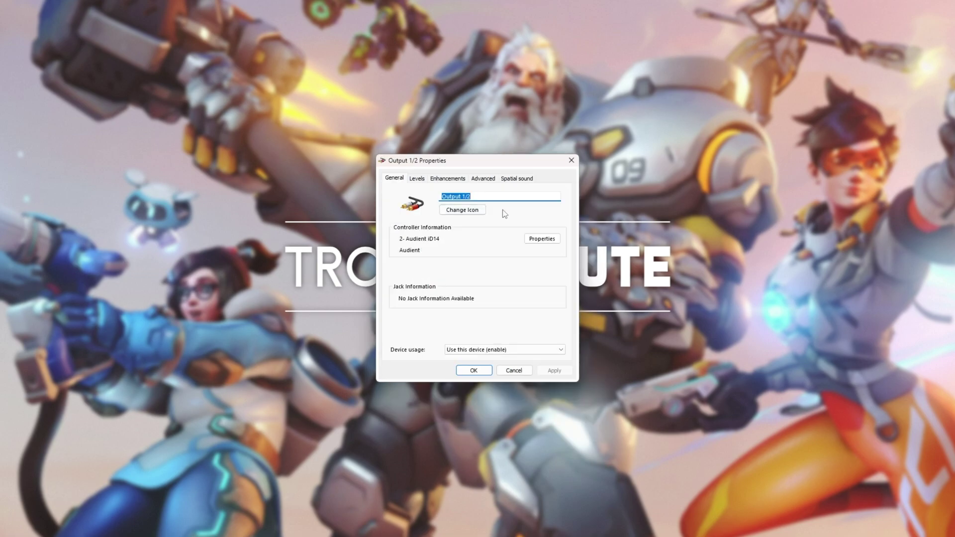
left_click(483, 178)
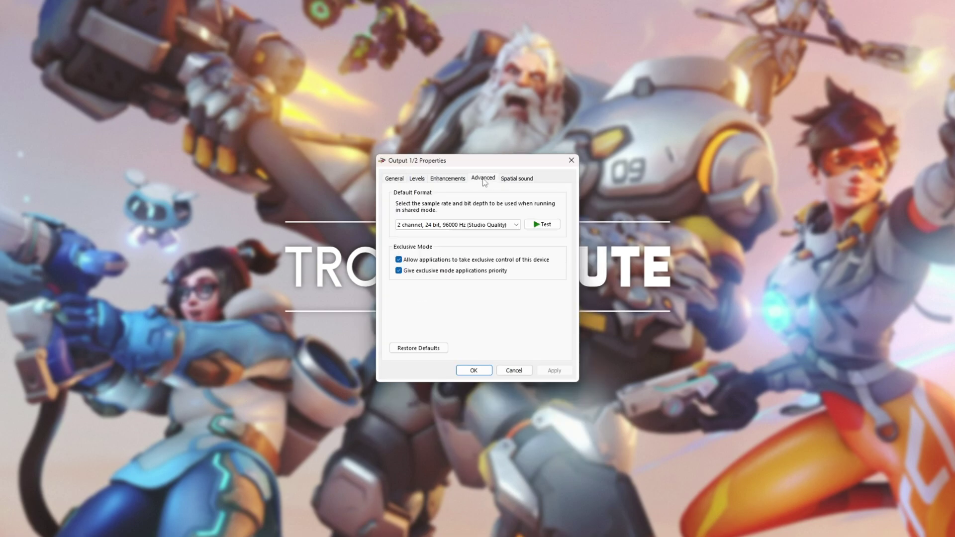
left_click(470, 227)
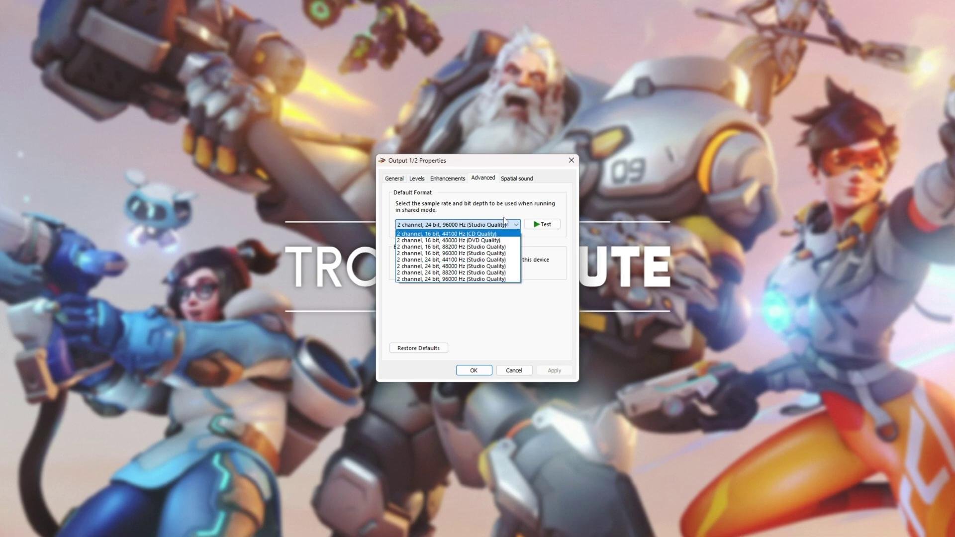
left_click(452, 280)
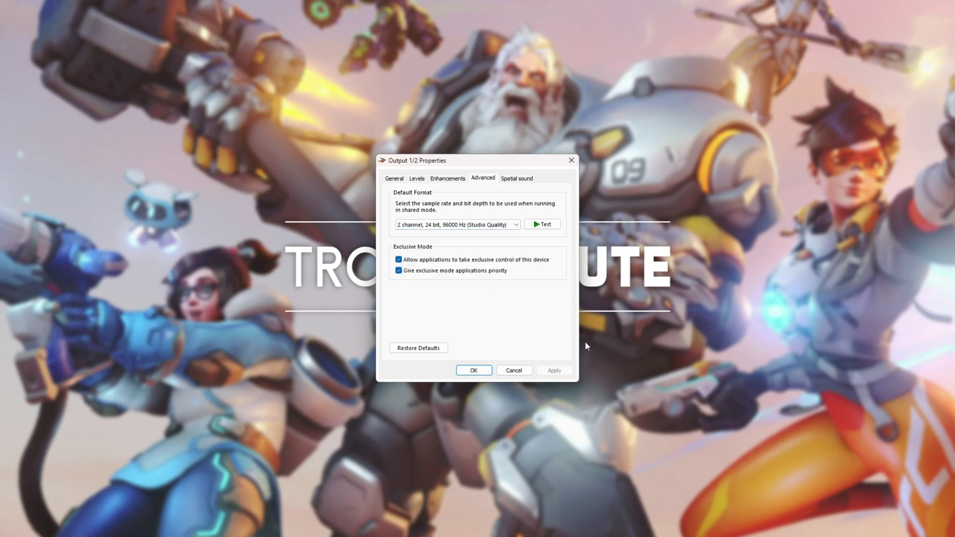
left_click(477, 370)
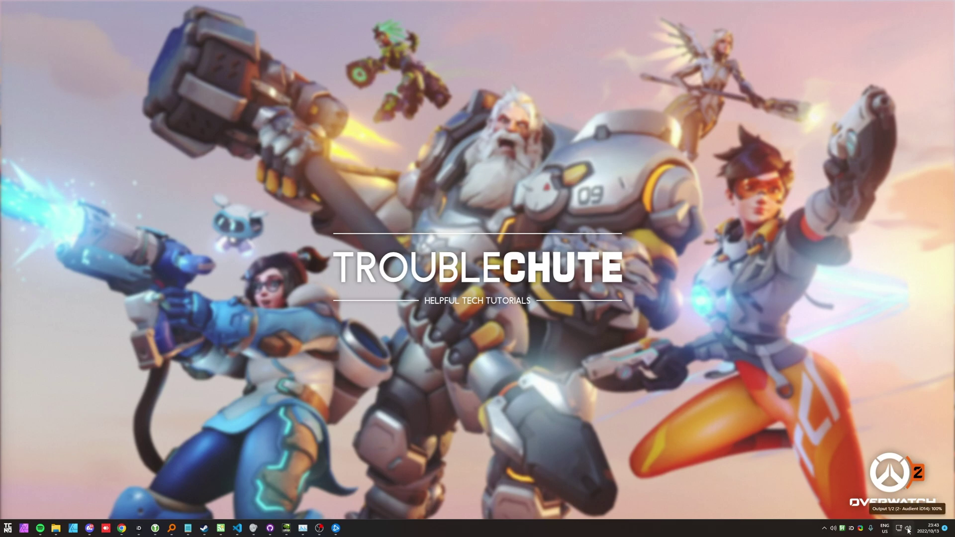
right_click(907, 530)
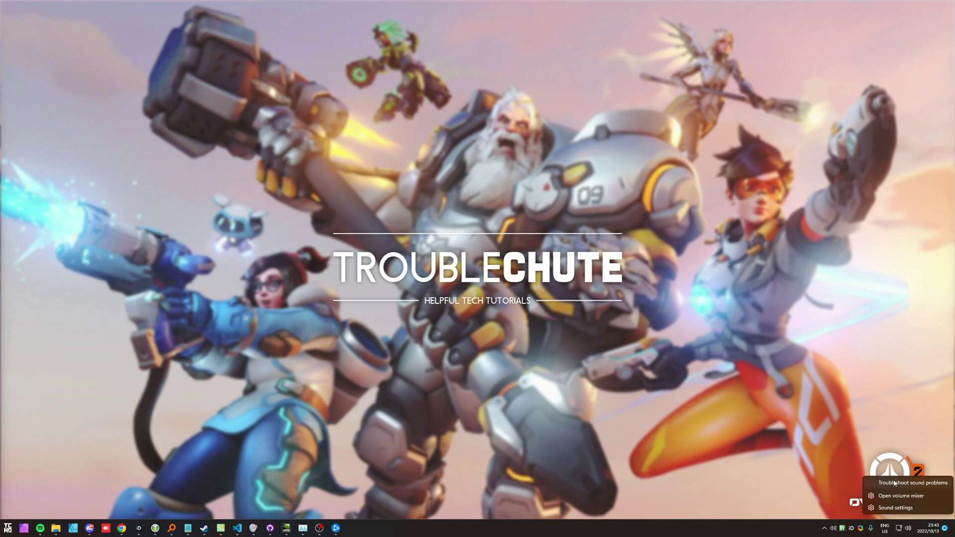
left_click(901, 497)
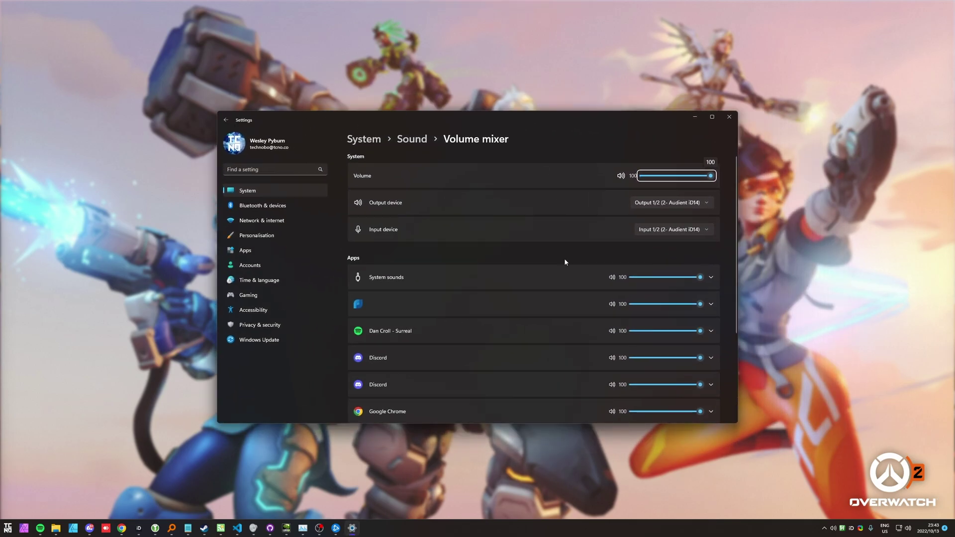
mouse_move(700, 277)
left_mouse_down()
mouse_move(658, 282)
mouse_move(706, 279)
left_mouse_up()
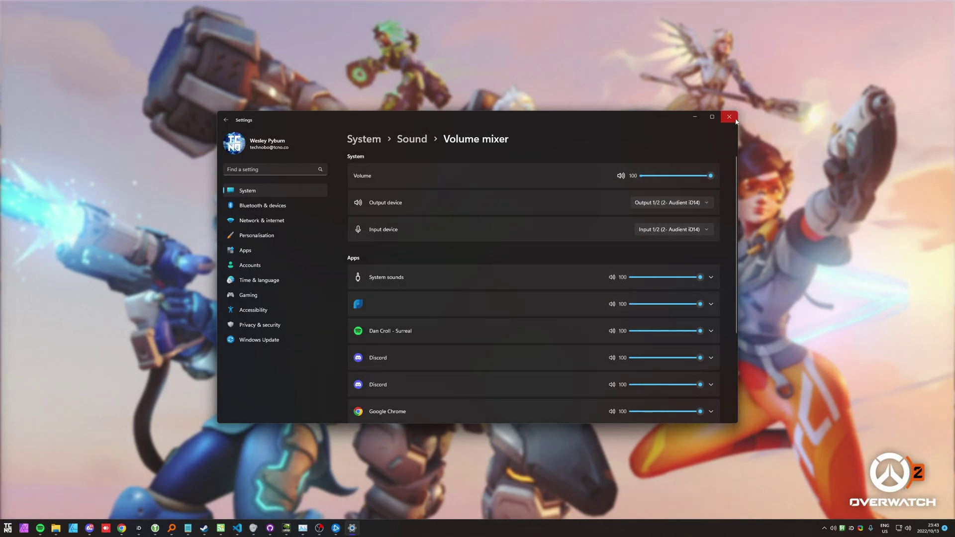
left_click(729, 116)
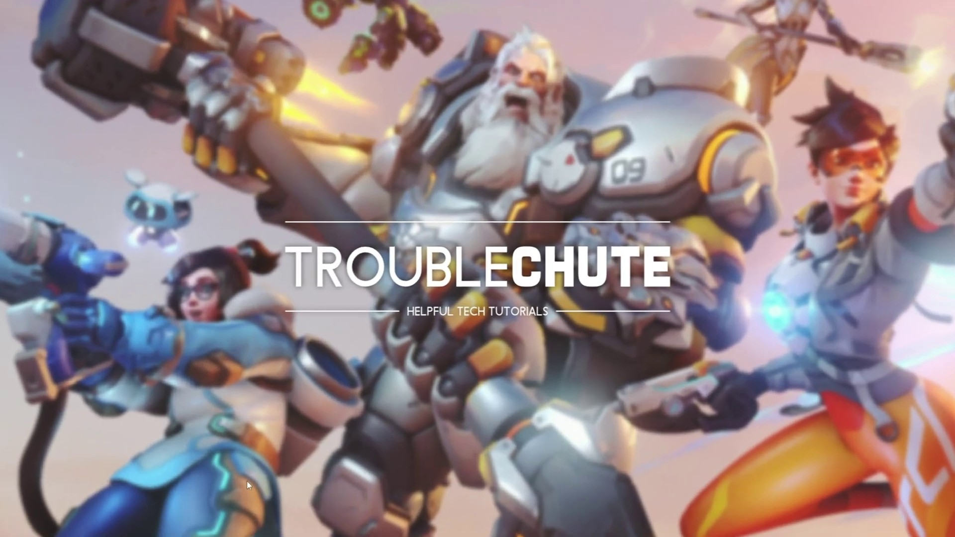
key("super+r")
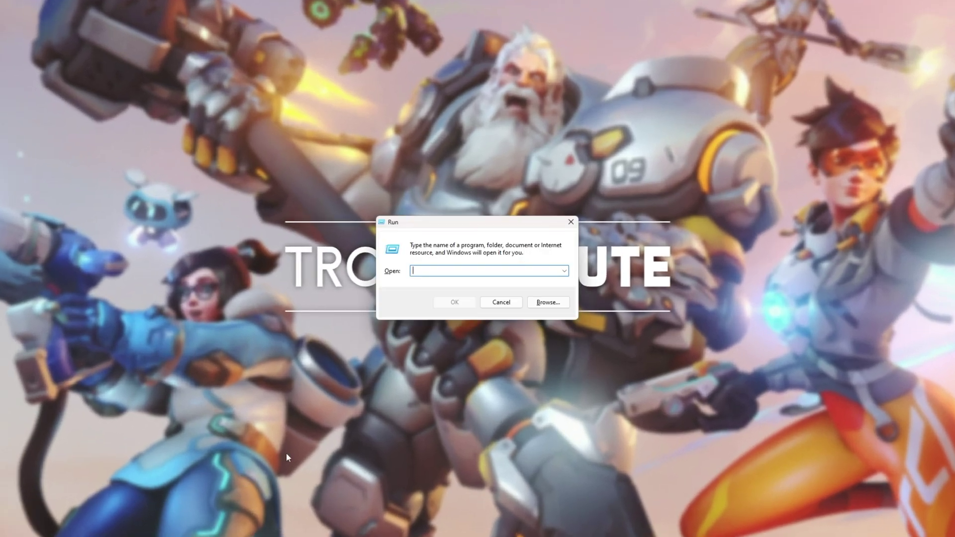
type("sndvol")
key("Return")
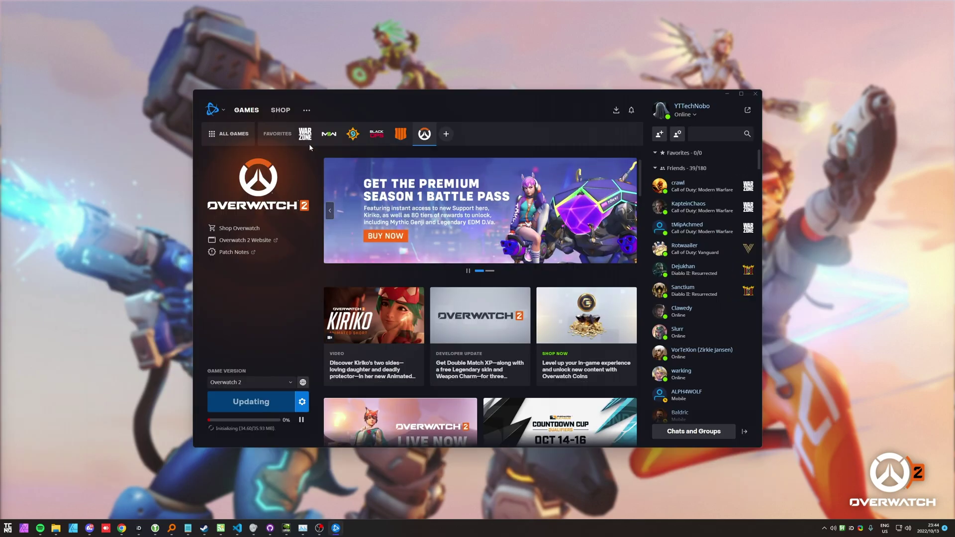
Run Scan and Repair on Overwatch 2 from the gear menu next to its play button
left_click(302, 401)
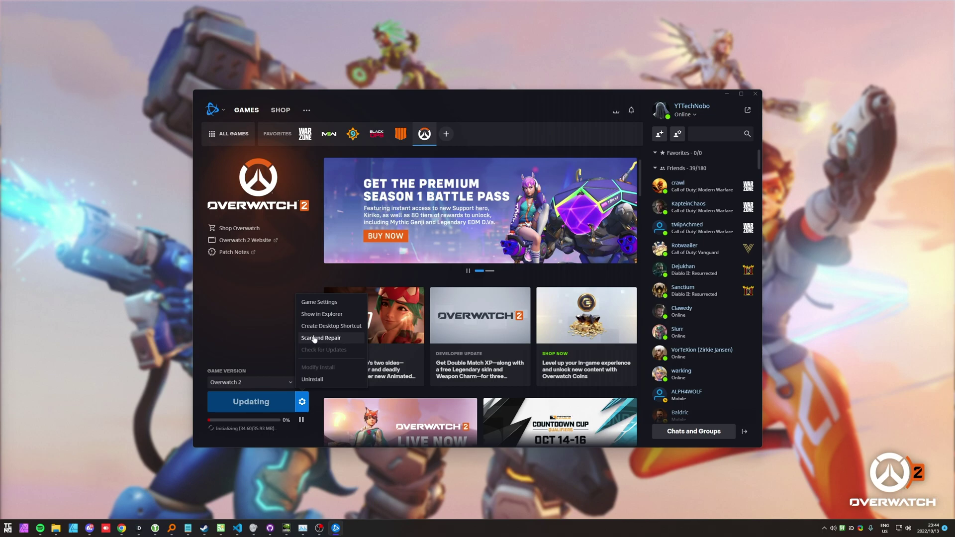
left_click(246, 325)
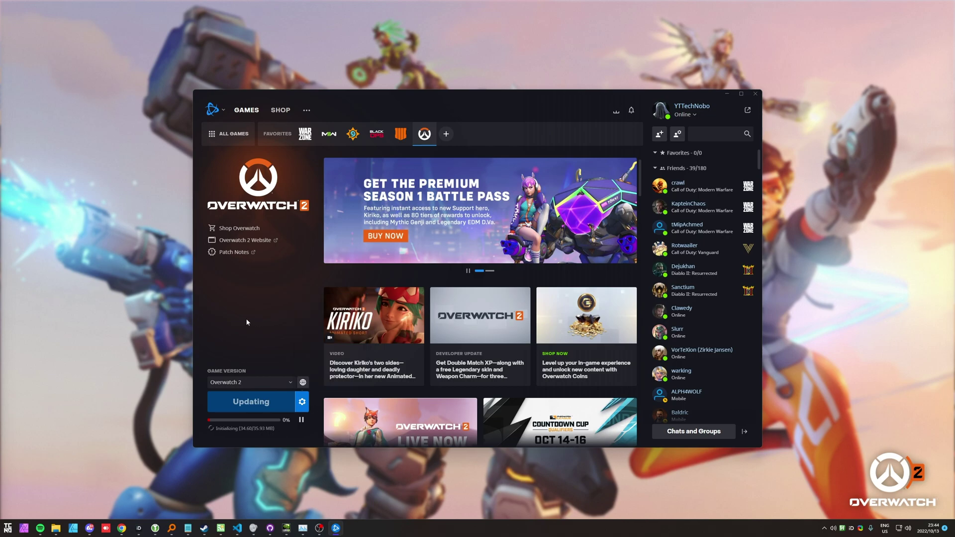